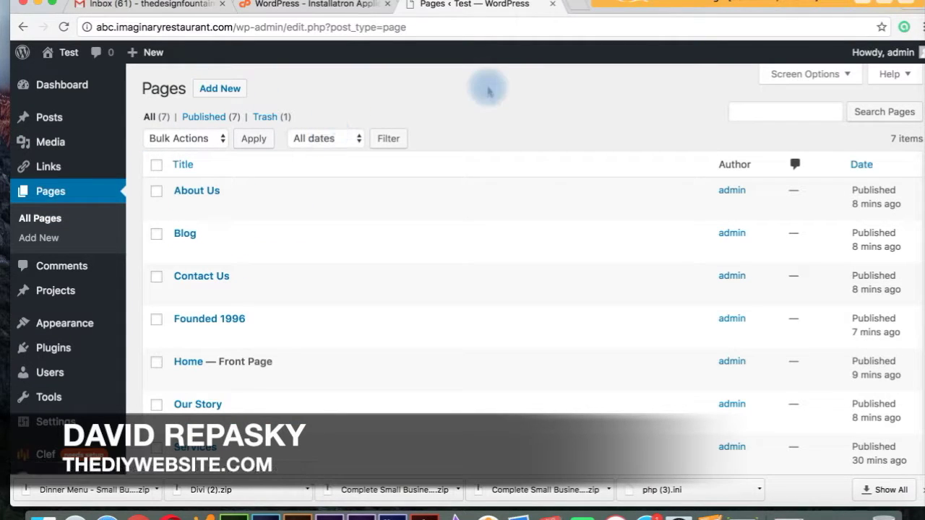
# Review the list of published pages that are available for the site's navigation menu
pyautogui.scroll(-5, 487, 92)
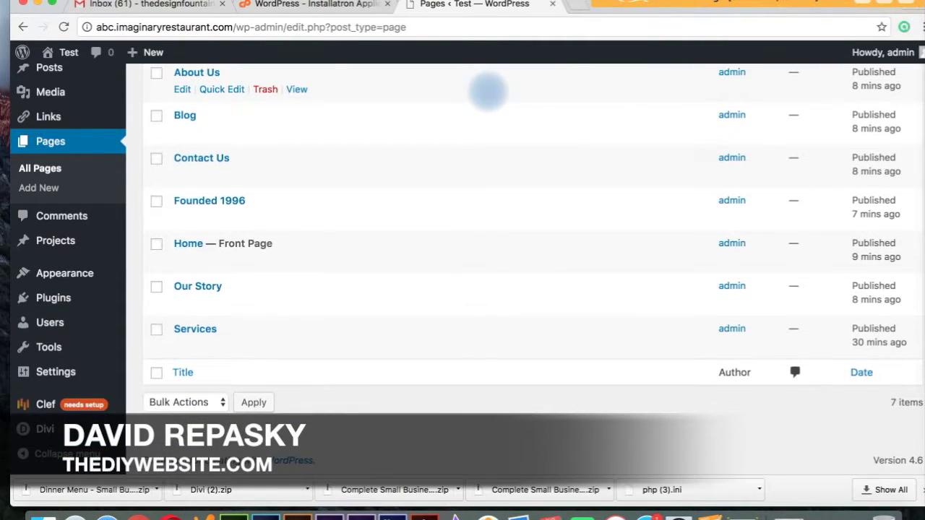
pyautogui.scroll(3, 488, 92)
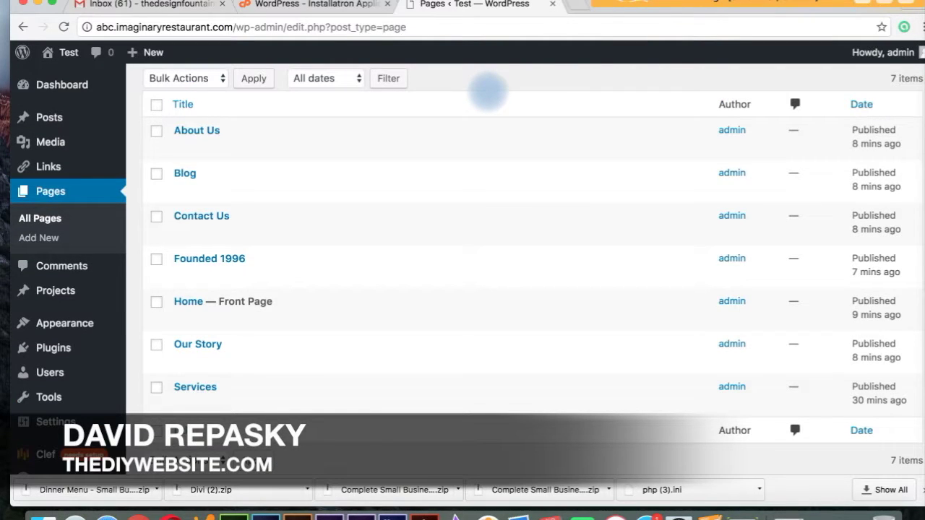
pyautogui.scroll(3, 488, 92)
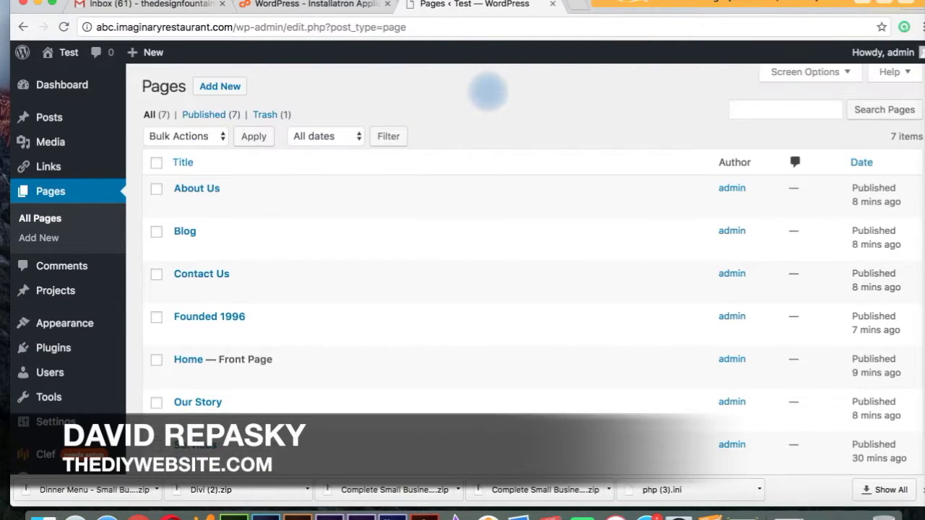
pyautogui.scroll(-3, 488, 92)
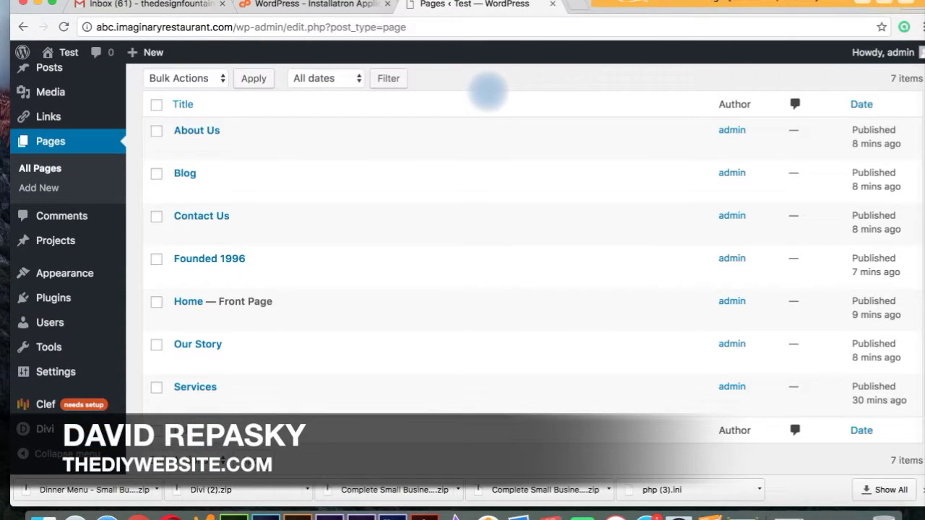
pyautogui.moveTo(228, 209)
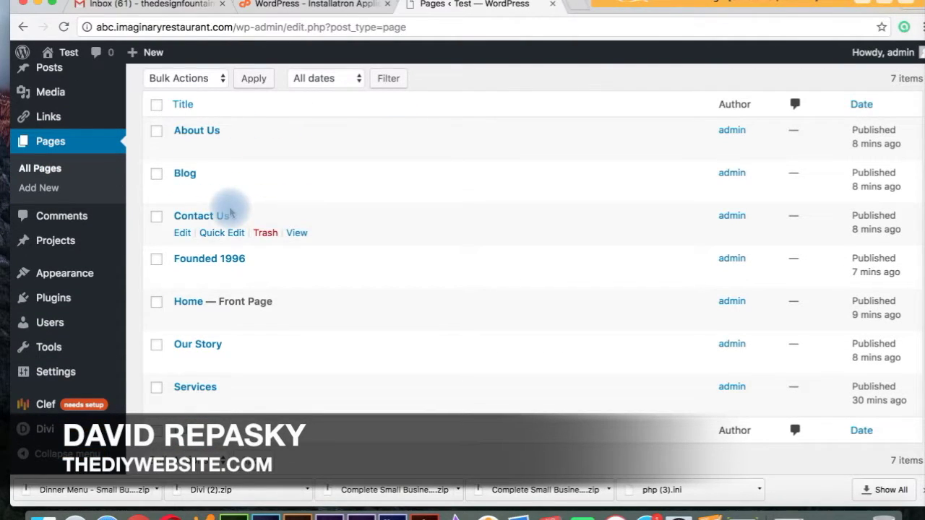
pyautogui.moveTo(208, 397)
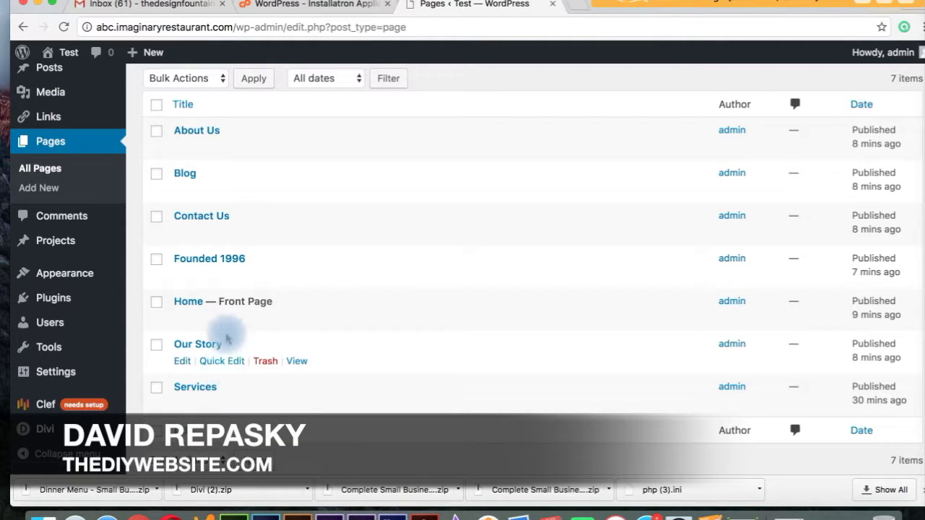
pyautogui.moveTo(265, 244)
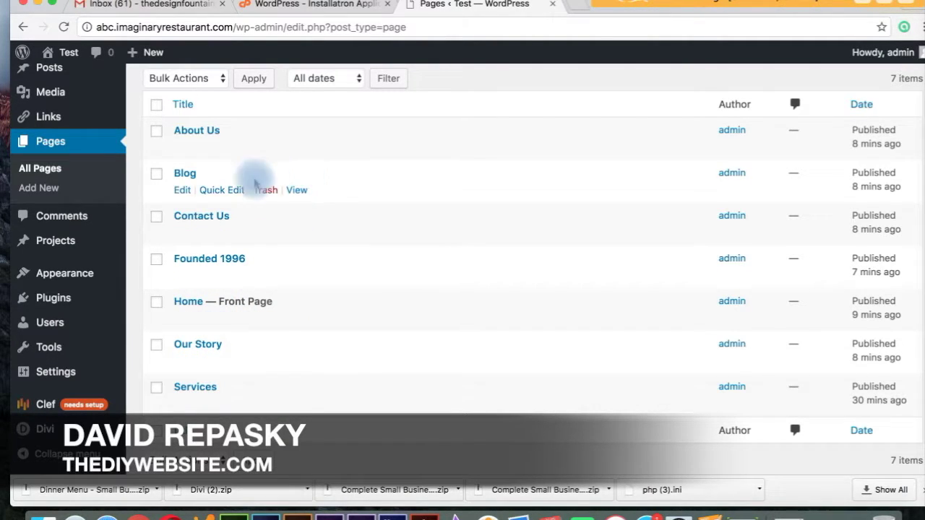
# Create a navigation menu named primary_menu and assign it to the Primary Menu theme location
pyautogui.moveTo(79, 269)
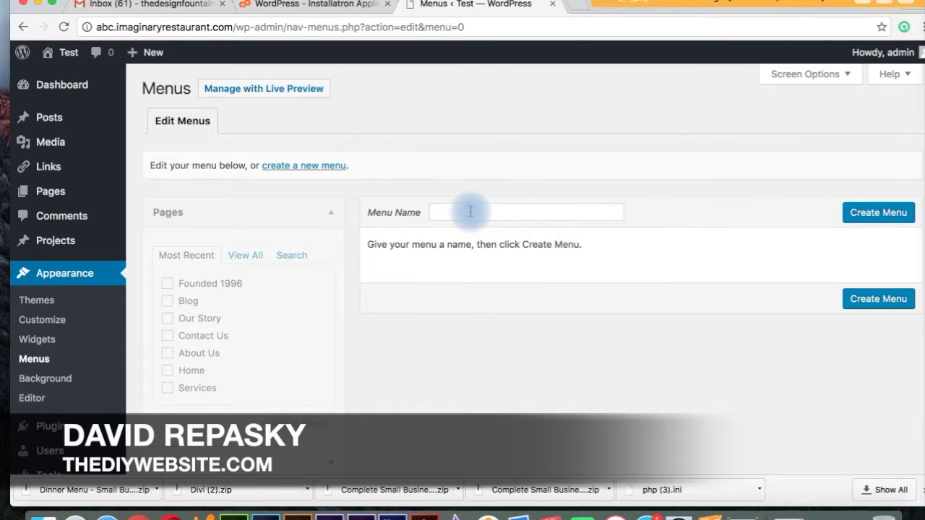
pyautogui.click(471, 212)
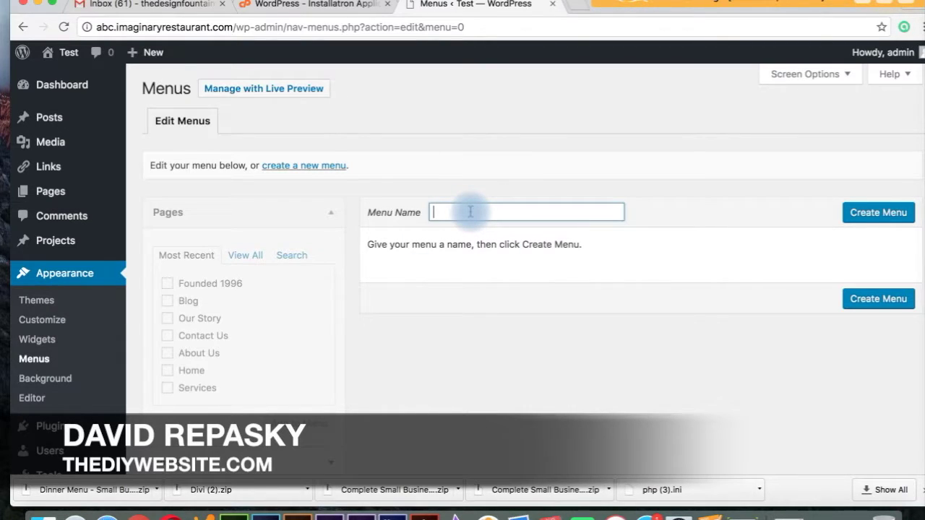
pyautogui.write('p')
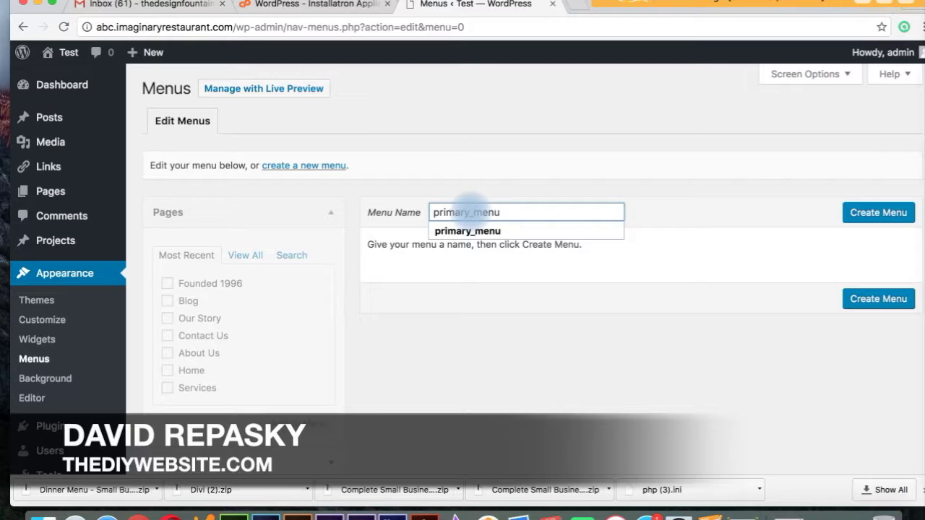
pyautogui.write('rimary_menu')
pyautogui.click(895, 215)
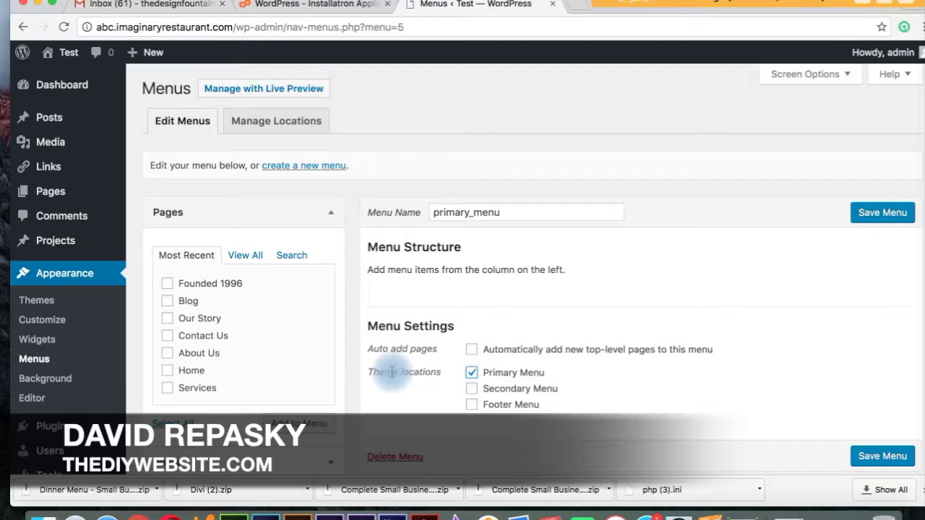
# Add all seven pages to primary_menu: Founded 1996, Blog, Our Story, Contact Us, About Us, Home and Services
pyautogui.click(168, 284)
pyautogui.click(167, 300)
pyautogui.click(167, 320)
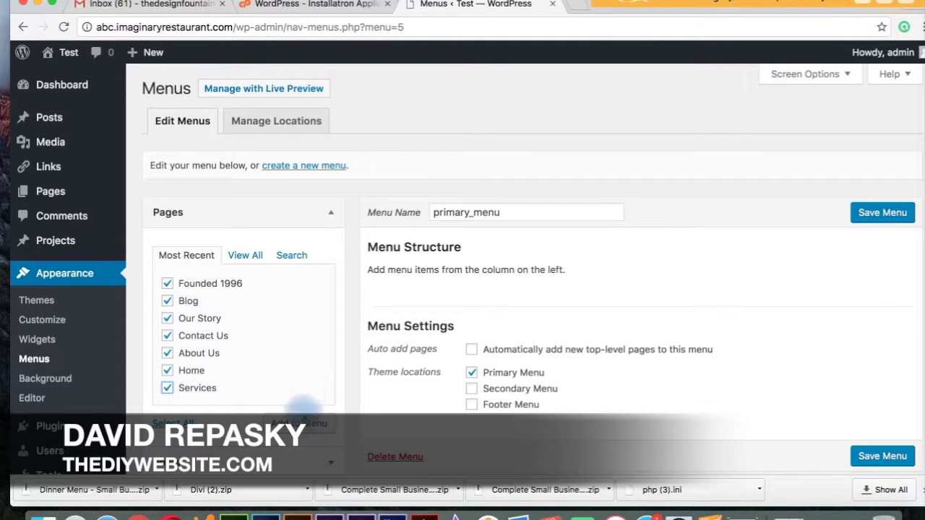
pyautogui.click(283, 423)
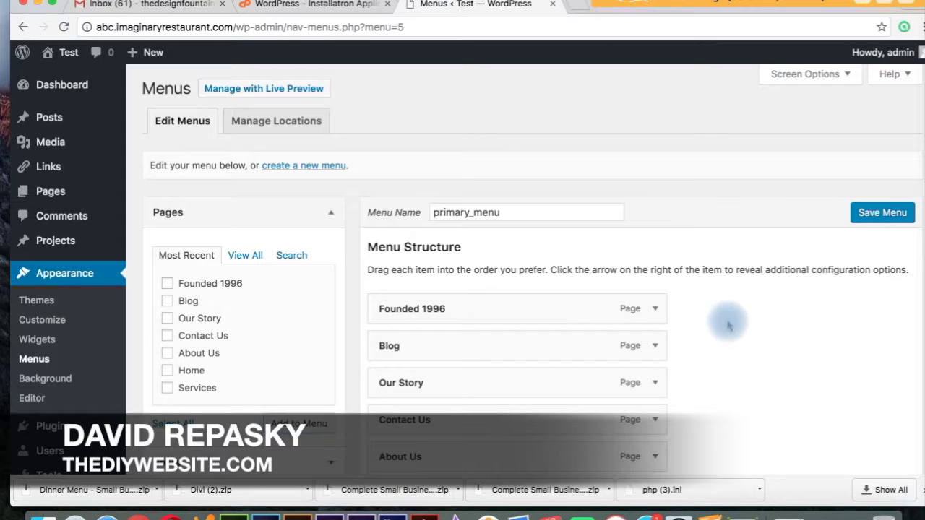
# Reorder the menu items to Home, About Us, Services, Contact Us, Blog, Founded 1996, Our Story
pyautogui.scroll(-4, 729, 325)
pyautogui.scroll(1, 729, 322)
pyautogui.scroll(-1, 728, 322)
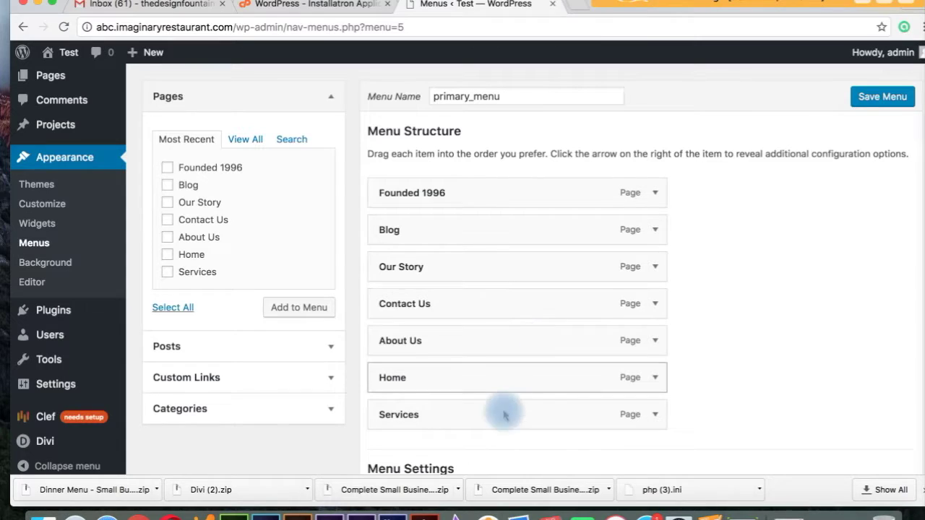
pyautogui.moveTo(508, 385); pyautogui.dragTo(510, 189)
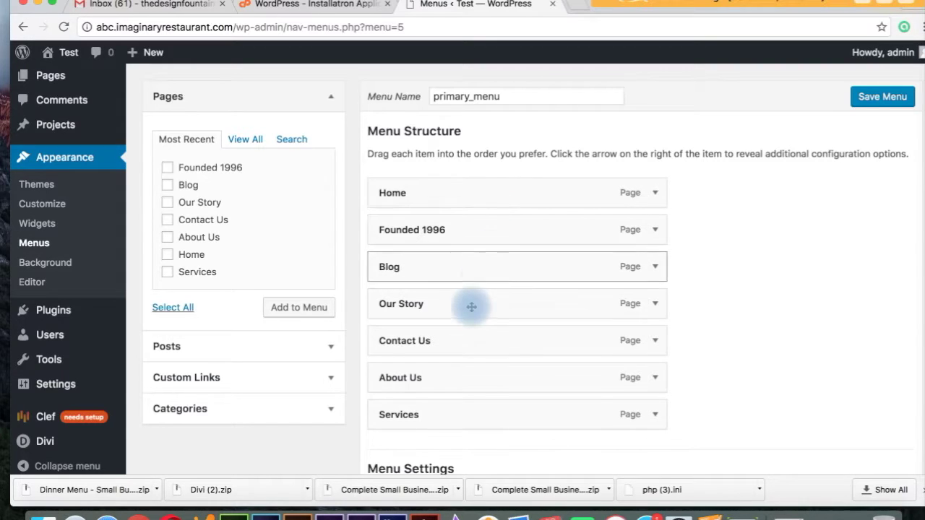
pyautogui.moveTo(456, 381); pyautogui.dragTo(424, 238)
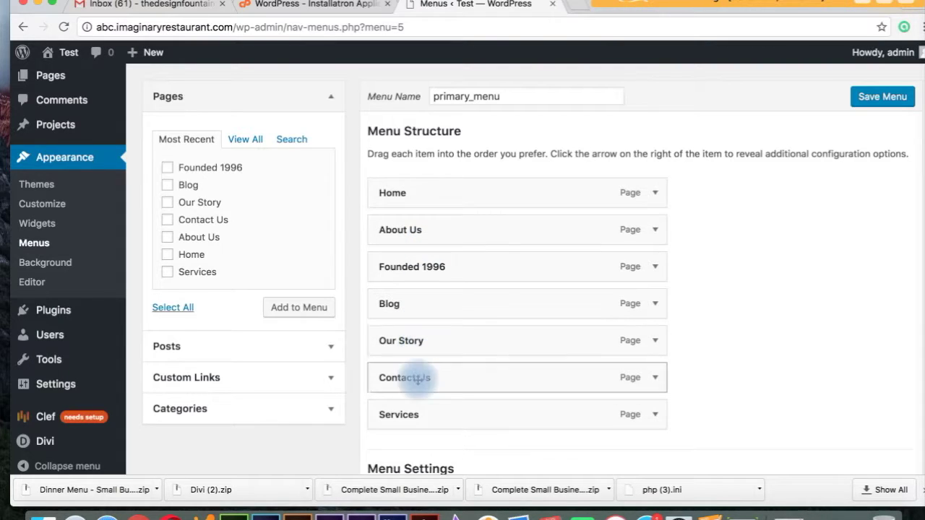
pyautogui.moveTo(416, 414); pyautogui.dragTo(384, 268)
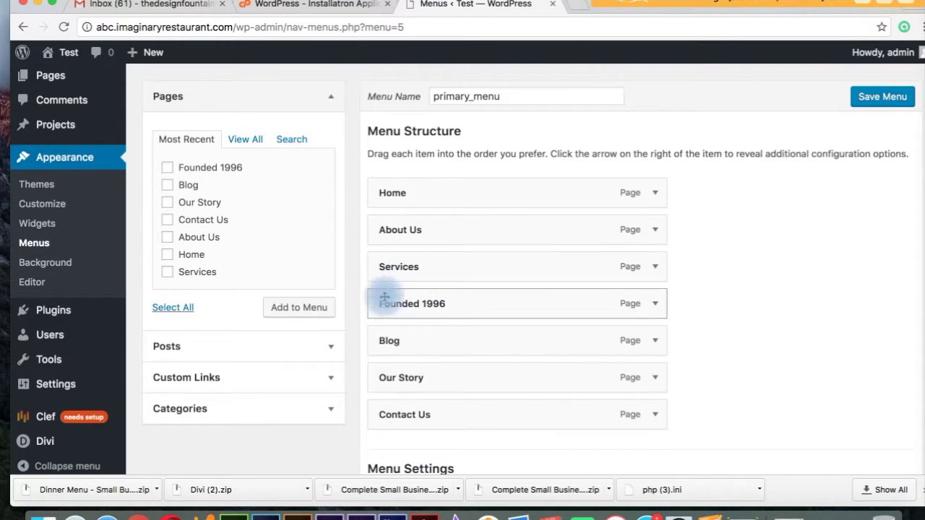
pyautogui.moveTo(410, 411); pyautogui.dragTo(394, 303)
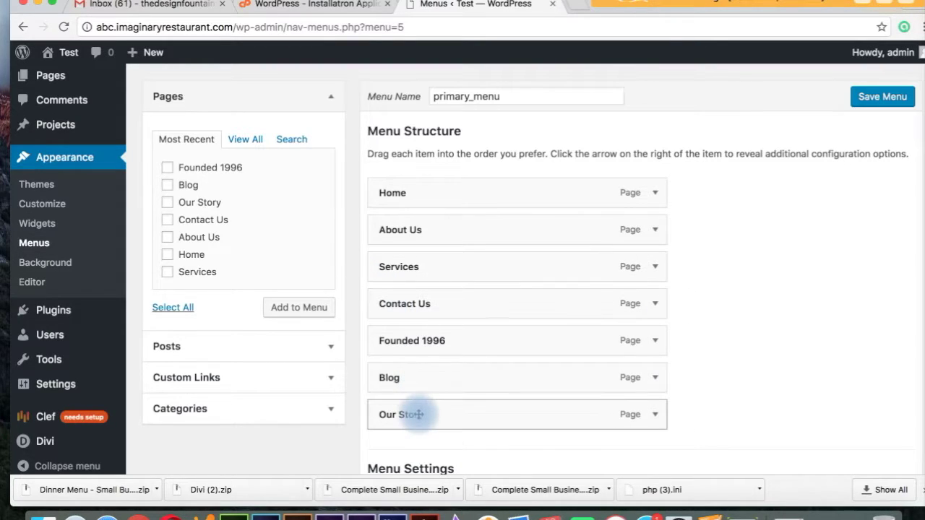
pyautogui.moveTo(423, 388); pyautogui.dragTo(372, 347)
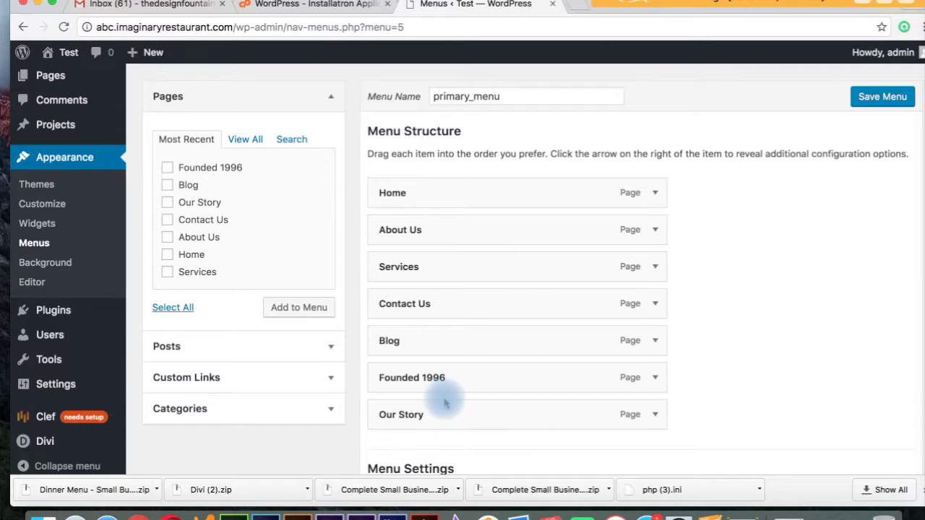
# Nest Our Story as a sub item under About Us, and Founded 1996 as a sub item under Our Story
pyautogui.moveTo(448, 419); pyautogui.dragTo(467, 277)
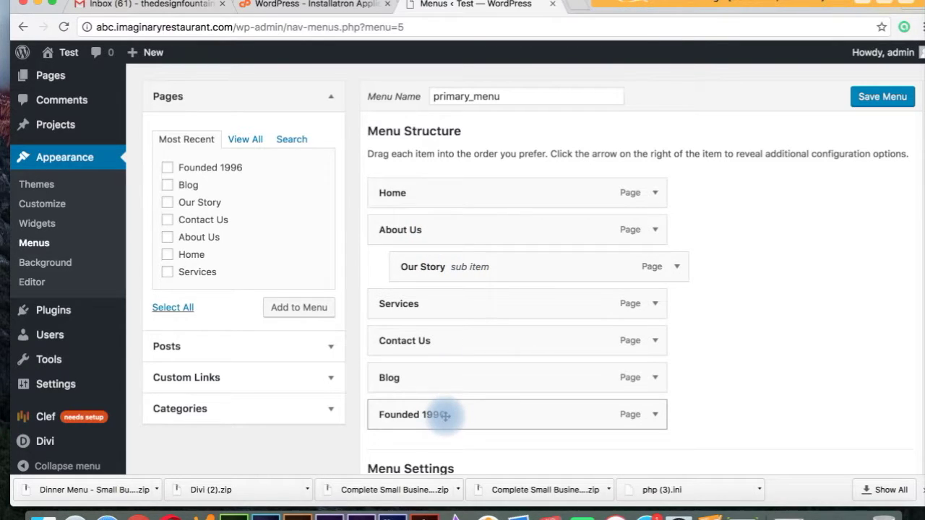
pyautogui.moveTo(444, 416); pyautogui.dragTo(497, 307)
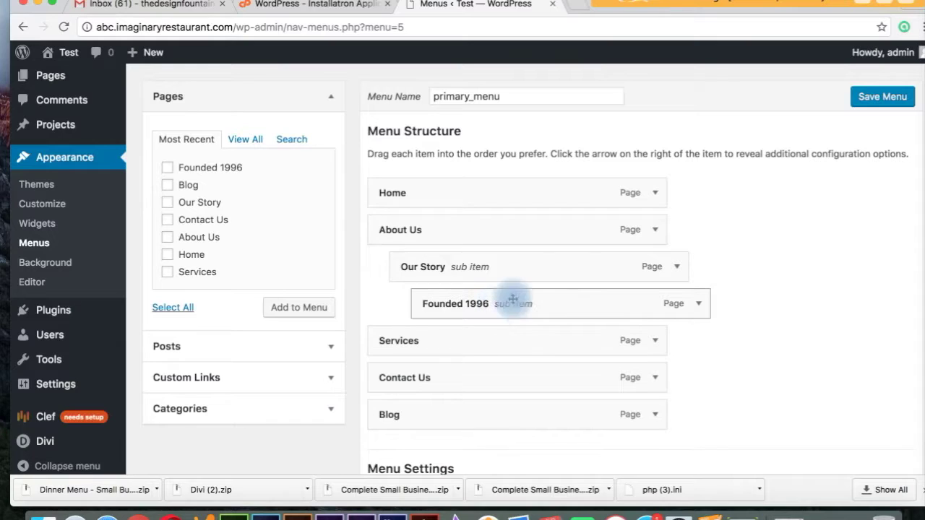
# Save primary_menu and open the live site to check its navigation
pyautogui.click(882, 101)
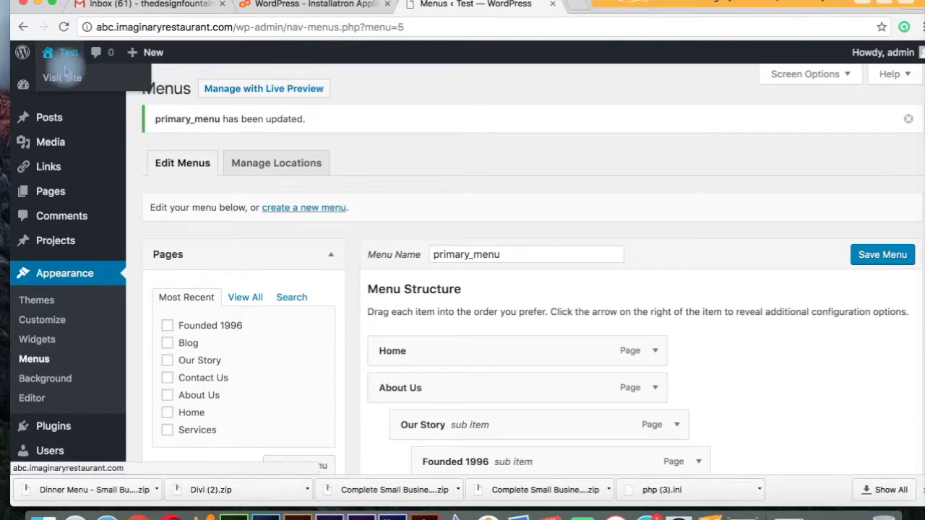
pyautogui.click(65, 79)
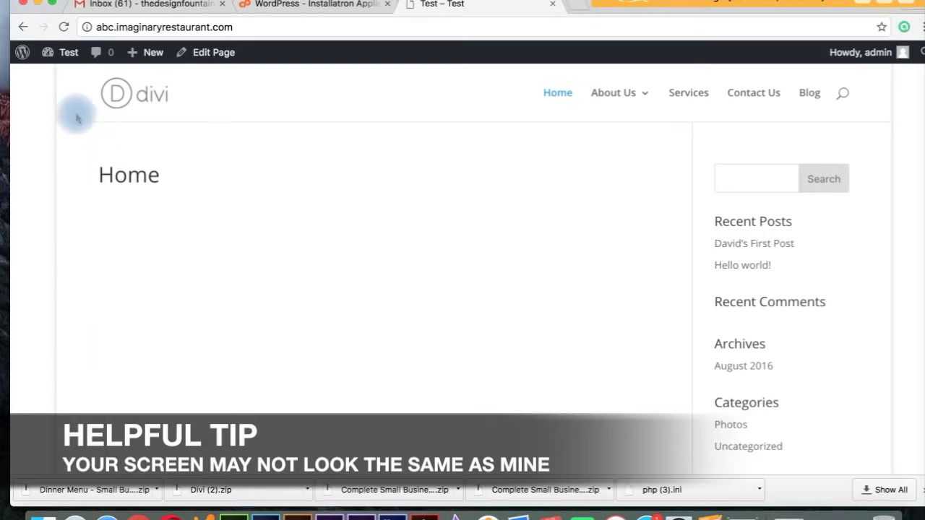
# In the Reading settings, make the front page a static page, choose Home as that page, and save the changes
pyautogui.moveTo(60, 63)
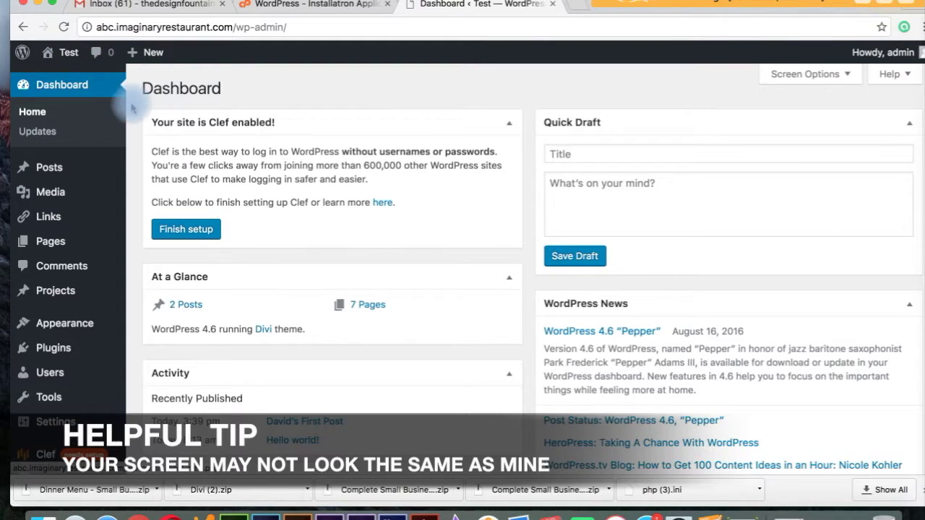
pyautogui.scroll(-3, 135, 132)
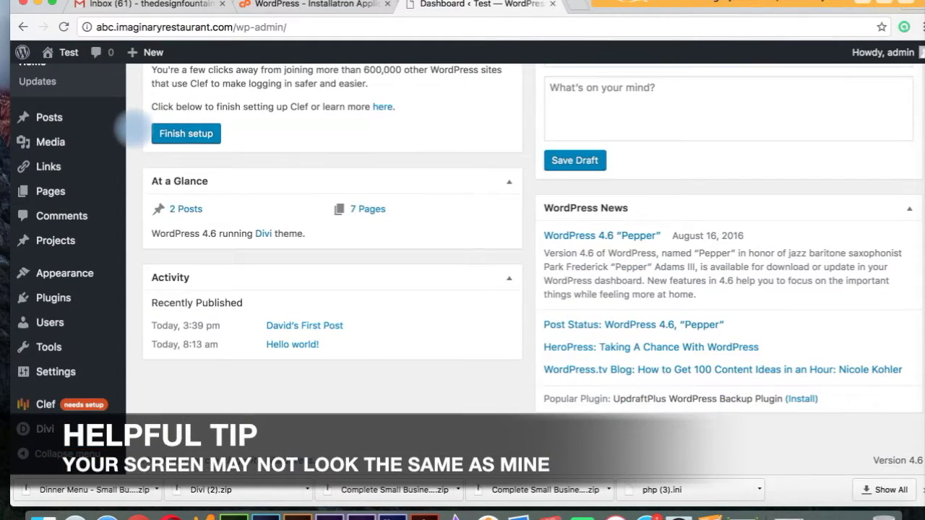
pyautogui.moveTo(65, 376)
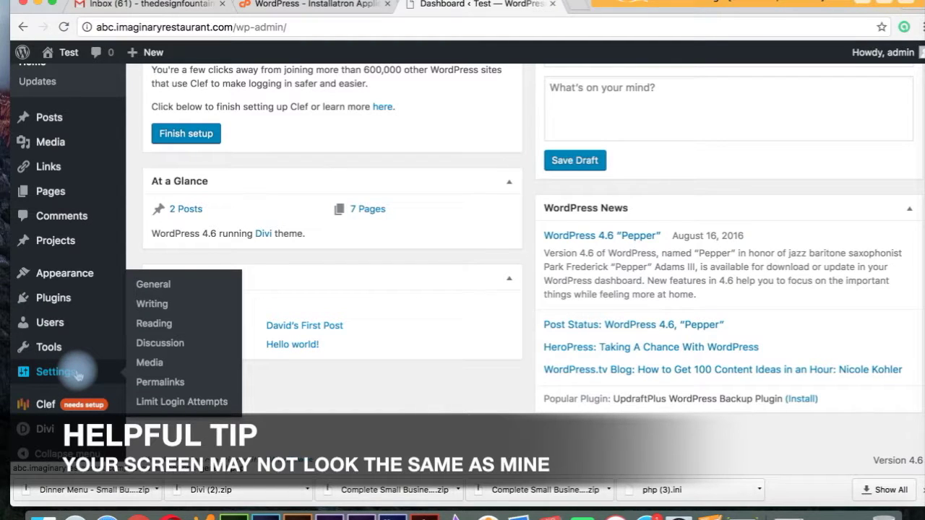
pyautogui.click(154, 325)
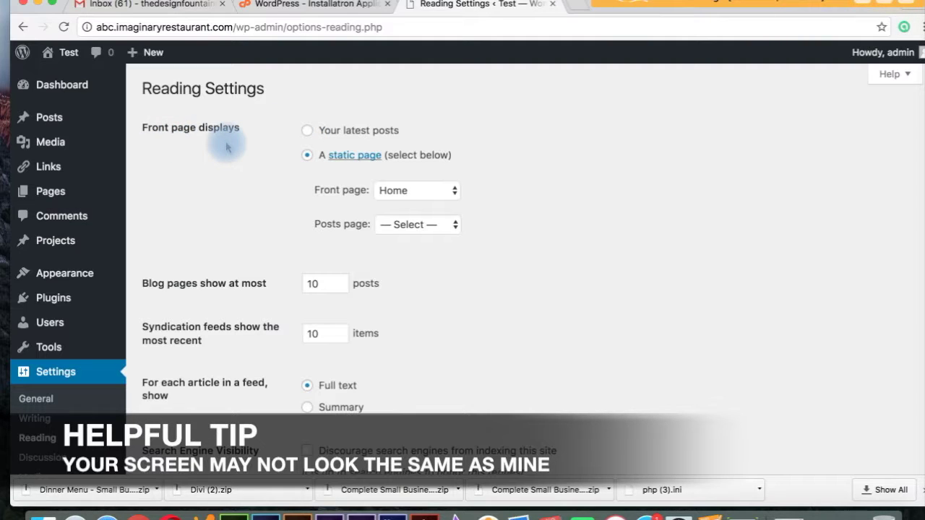
pyautogui.click(308, 131)
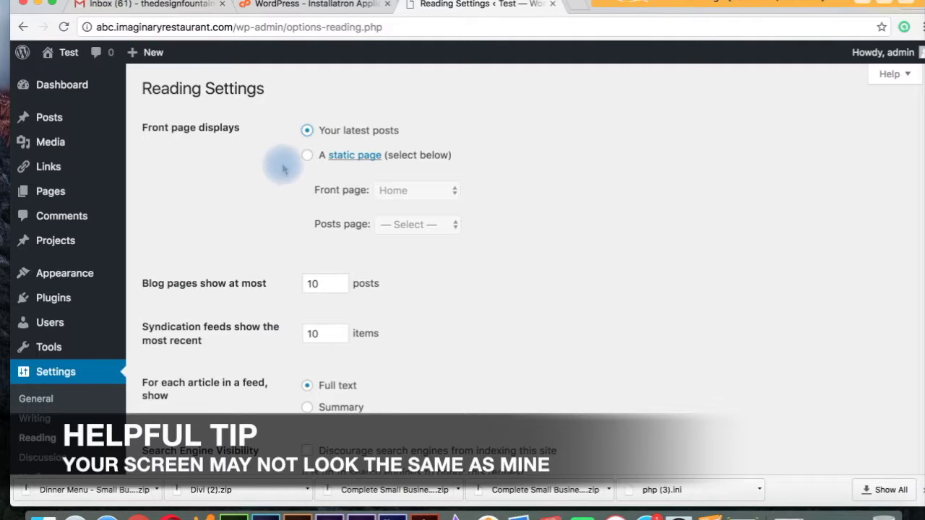
pyautogui.click(307, 155)
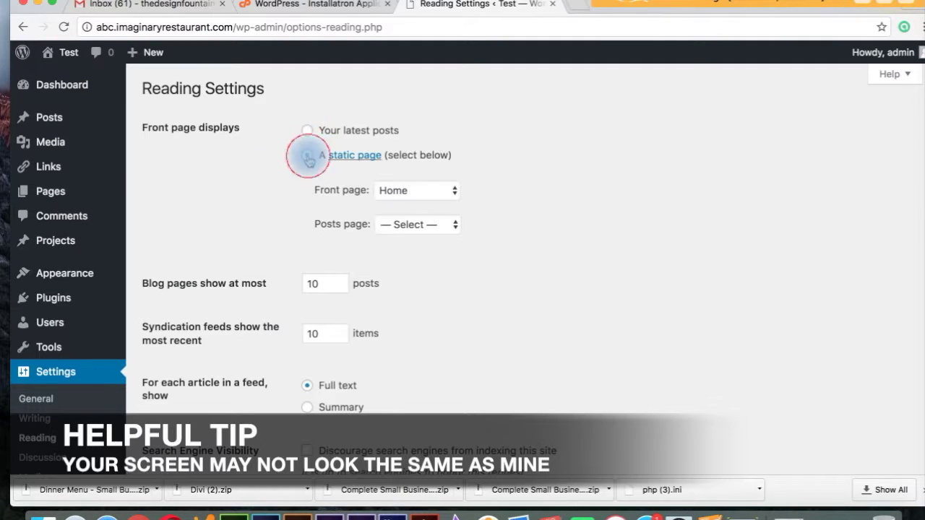
pyautogui.click(434, 191)
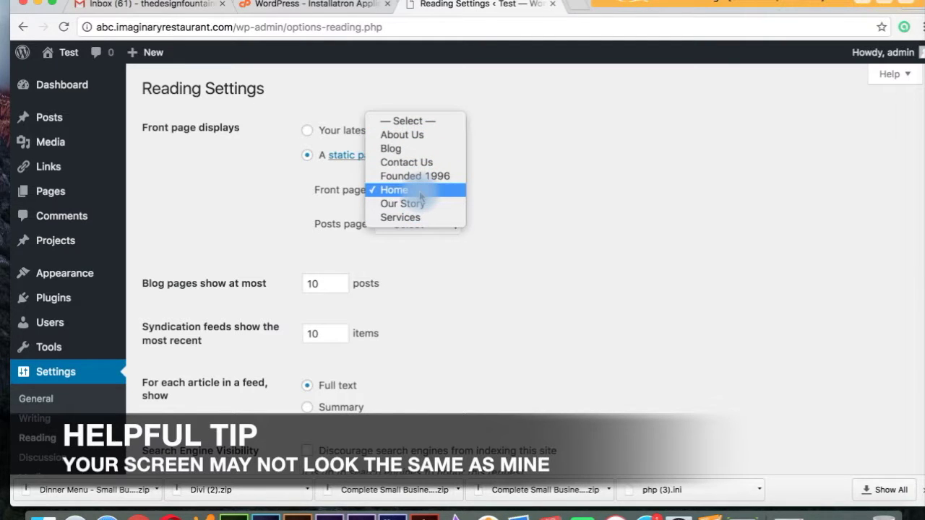
pyautogui.click(419, 190)
pyautogui.scroll(-4, 616, 233)
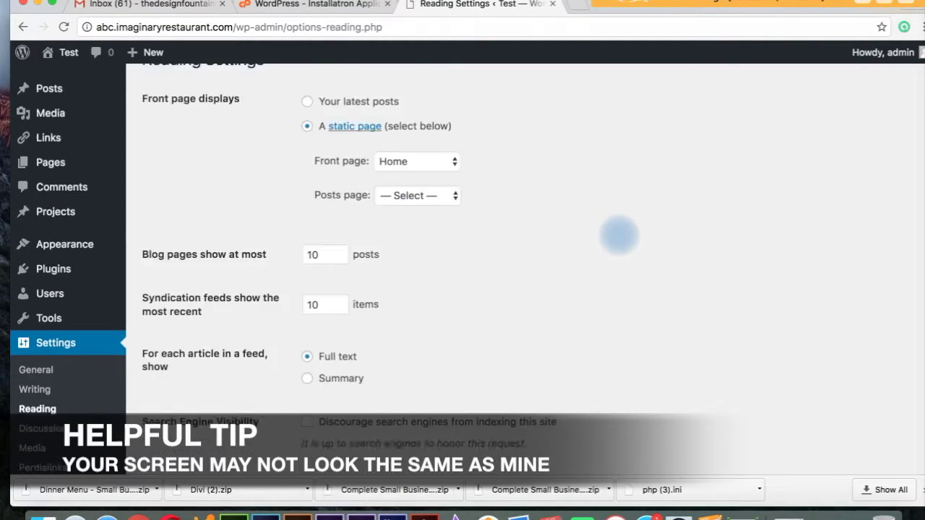
pyautogui.scroll(-1, 619, 236)
pyautogui.click(154, 370)
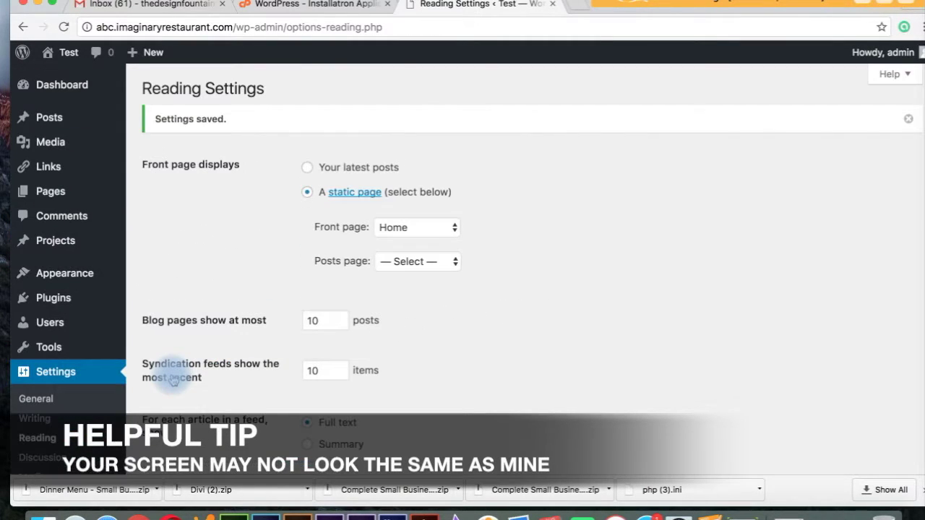
# View the live site's front page, and return to the menu editor for primary_menu
pyautogui.click(63, 56)
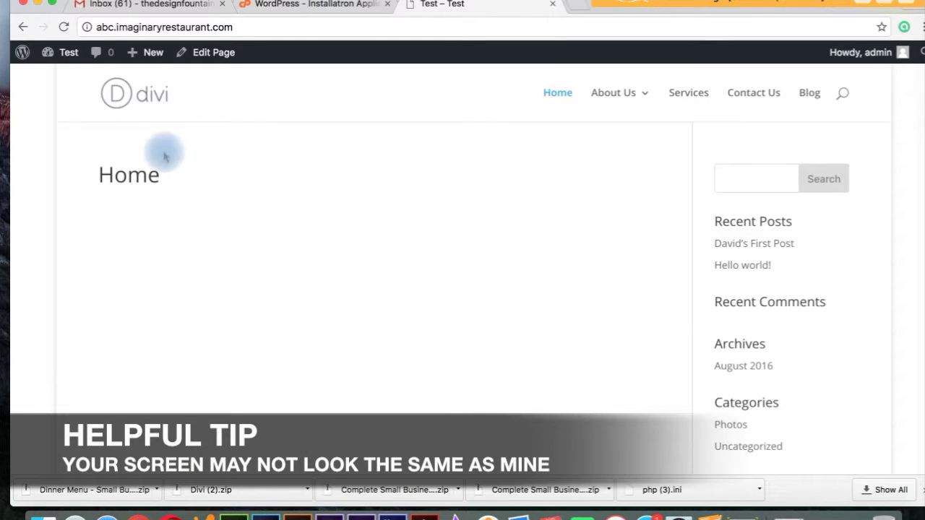
pyautogui.moveTo(58, 52)
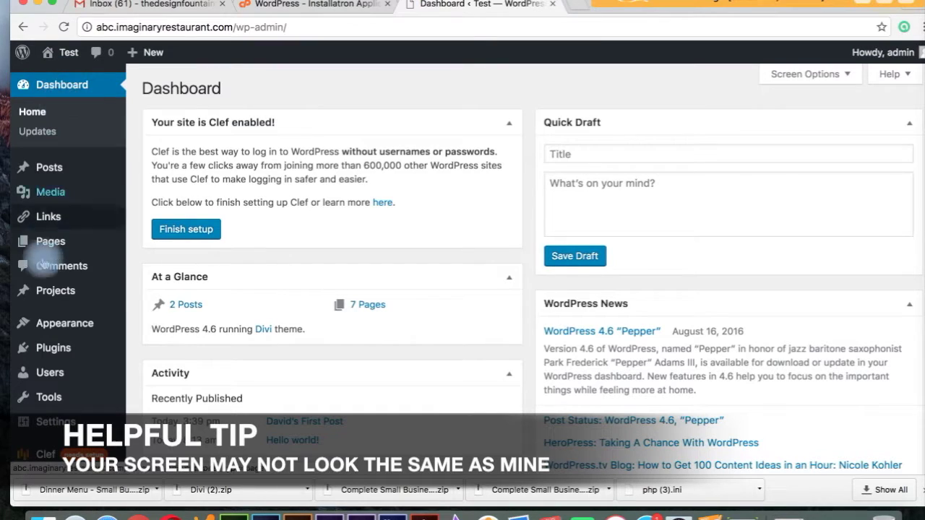
pyautogui.moveTo(53, 325)
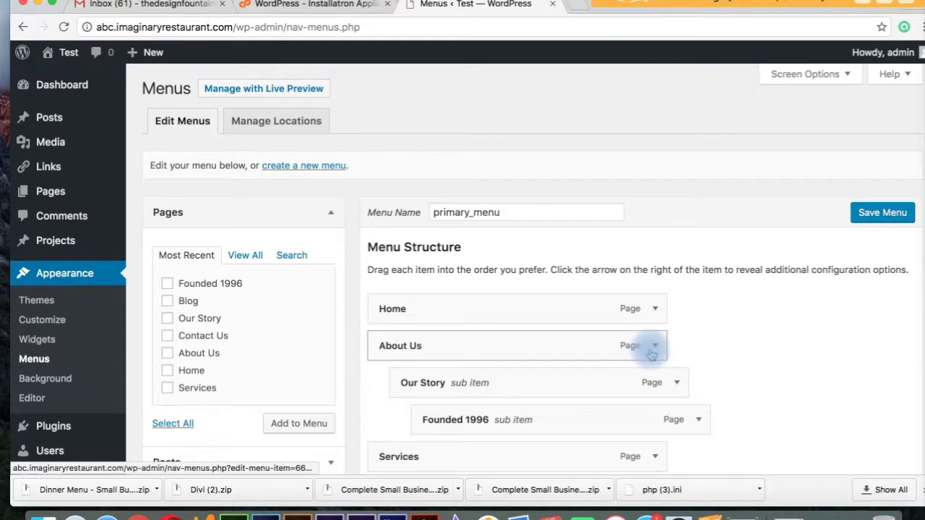
# Set the navigation label of the About Us menu item to "About Janes's Studio" and save primary_menu
pyautogui.click(653, 347)
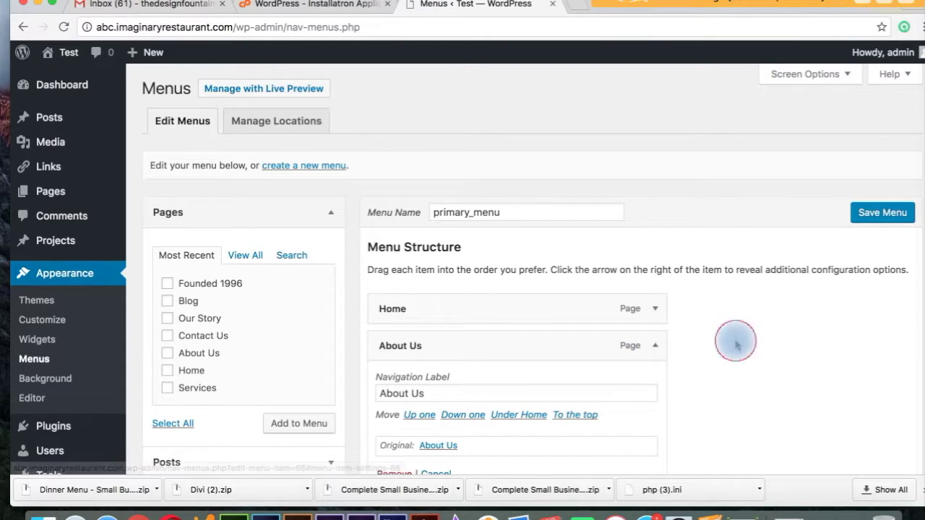
pyautogui.scroll(-3, 737, 341)
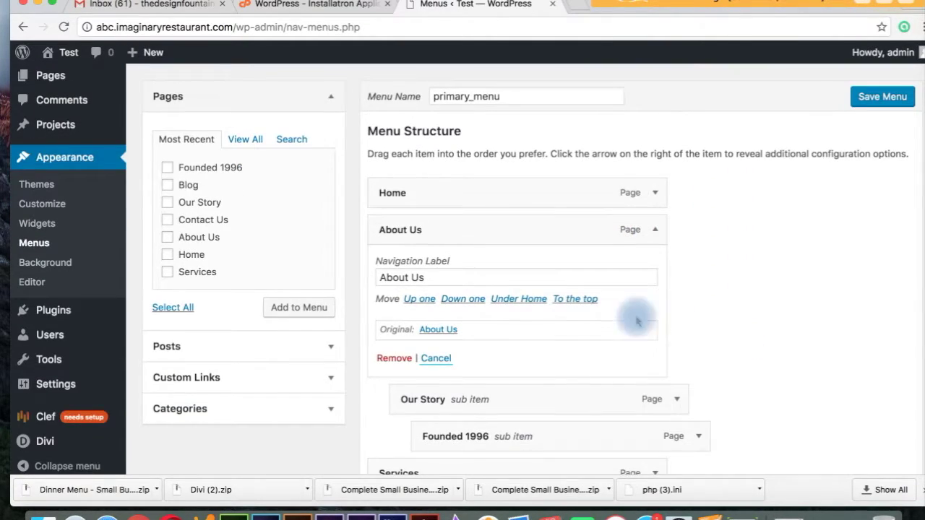
pyautogui.click(429, 278)
pyautogui.moveTo(429, 278); pyautogui.dragTo(368, 277)
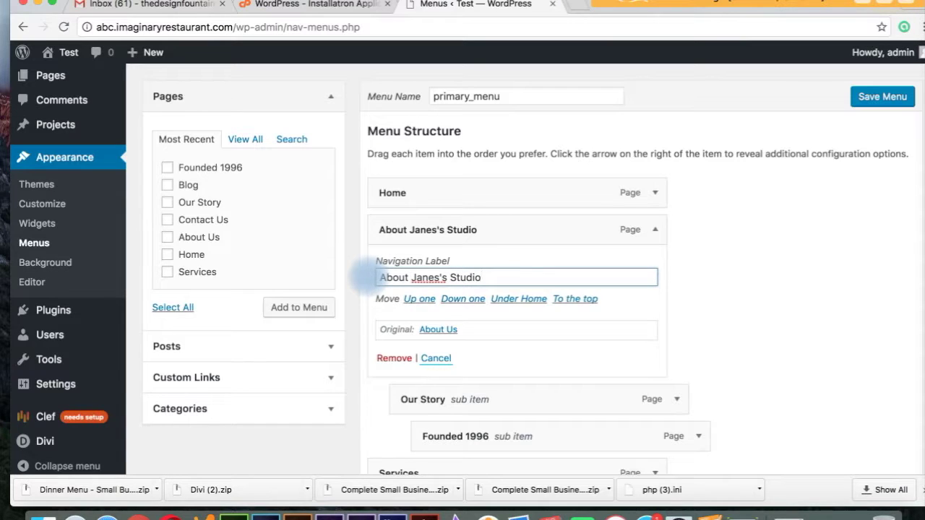
pyautogui.click(652, 230)
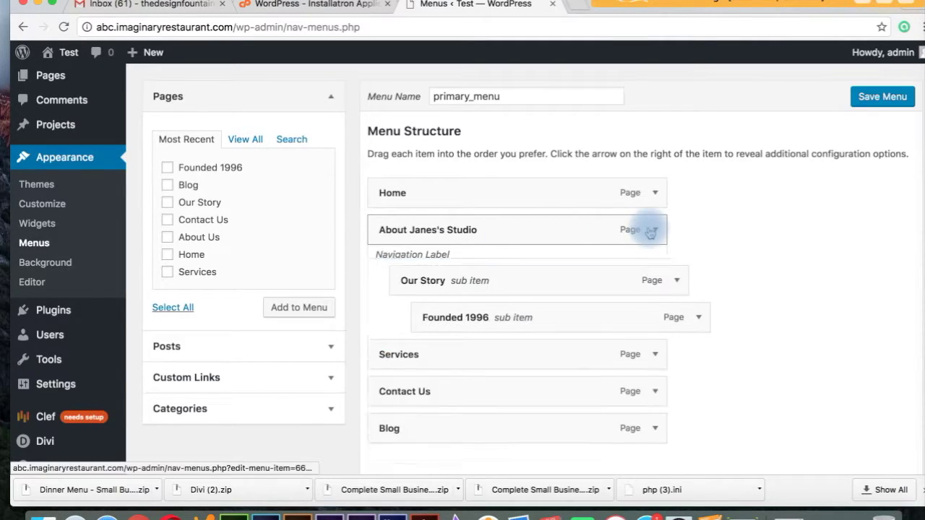
pyautogui.click(868, 105)
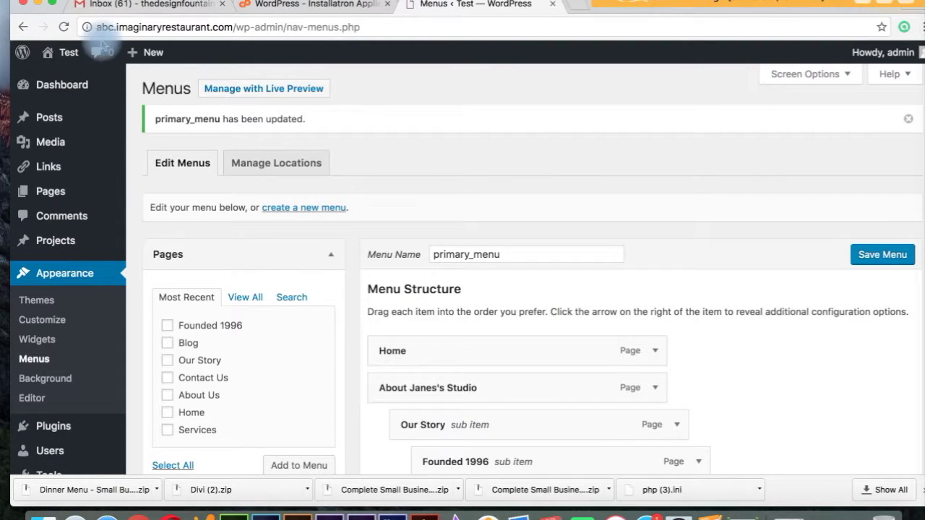
# On the live site, check the About Janes's Studio submenu and its linked page, and open that page for editing
pyautogui.moveTo(67, 60)
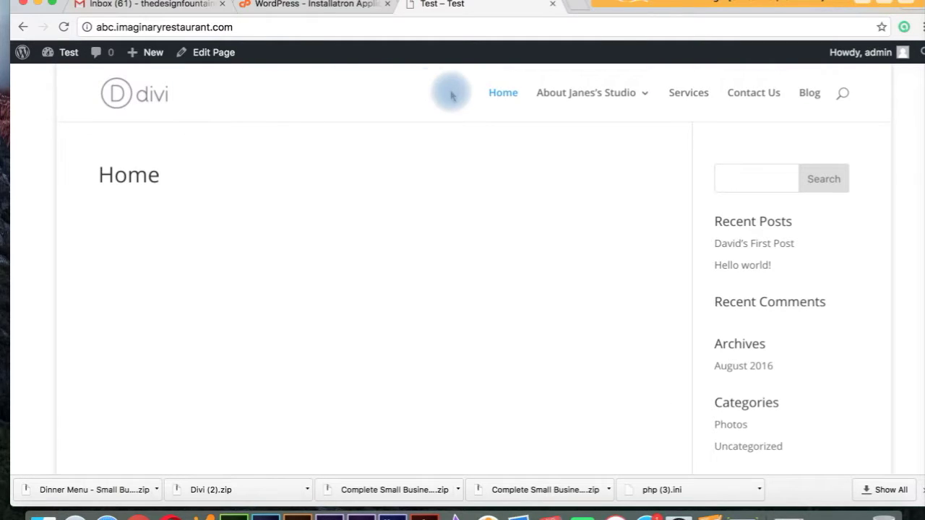
pyautogui.moveTo(613, 92)
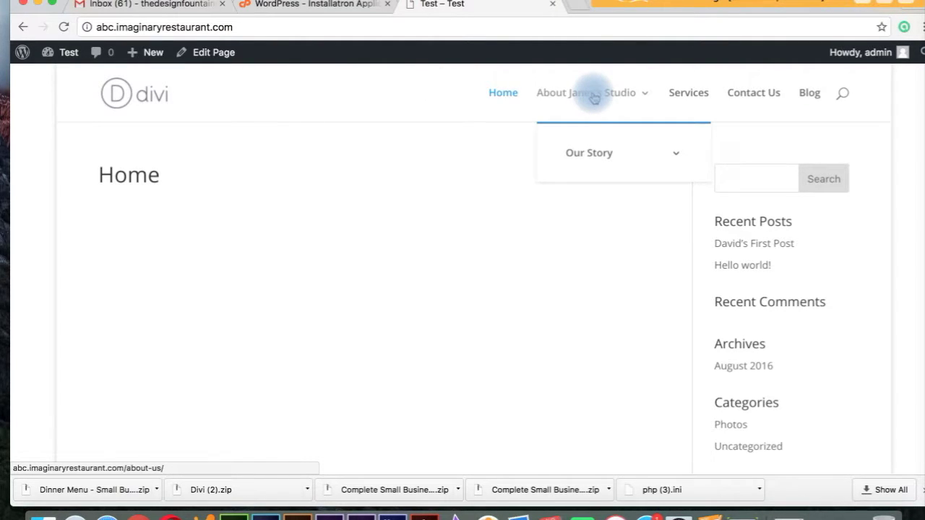
pyautogui.moveTo(624, 161)
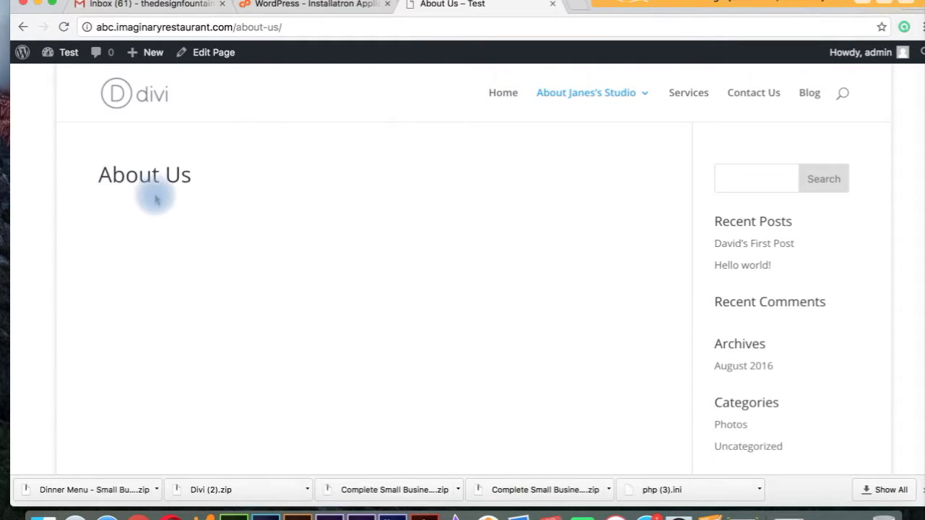
pyautogui.moveTo(581, 101)
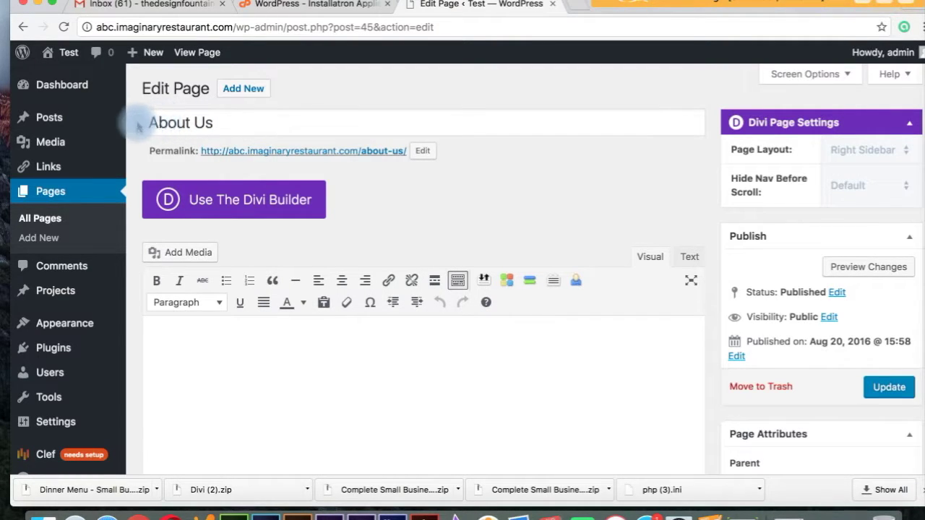
# Return to the menu editor, remove the Founded 1996 sub item from primary_menu, save the menu, and open the live site
pyautogui.moveTo(110, 141)
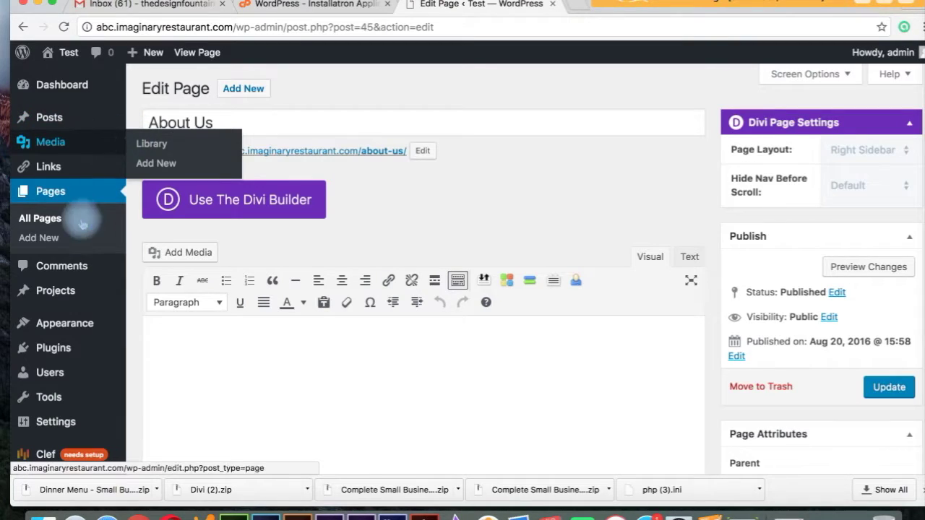
pyautogui.moveTo(82, 320)
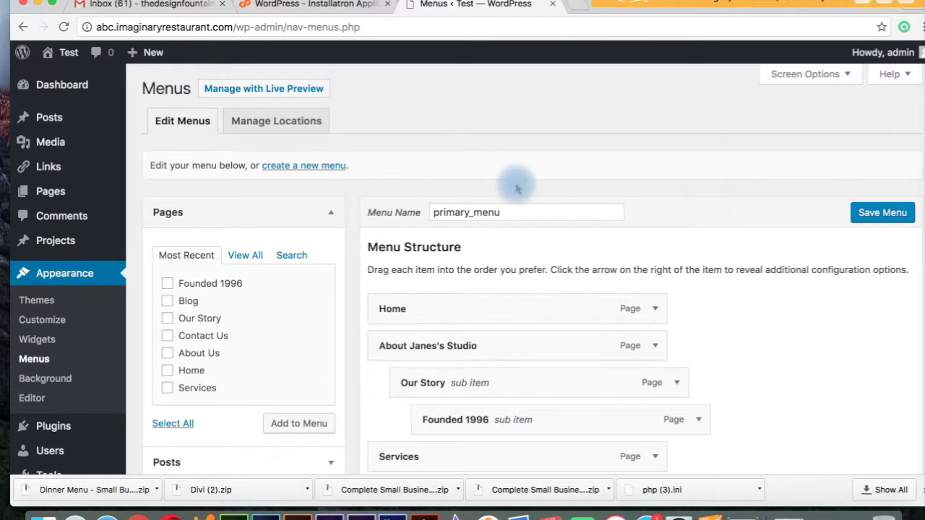
pyautogui.scroll(-5, 516, 189)
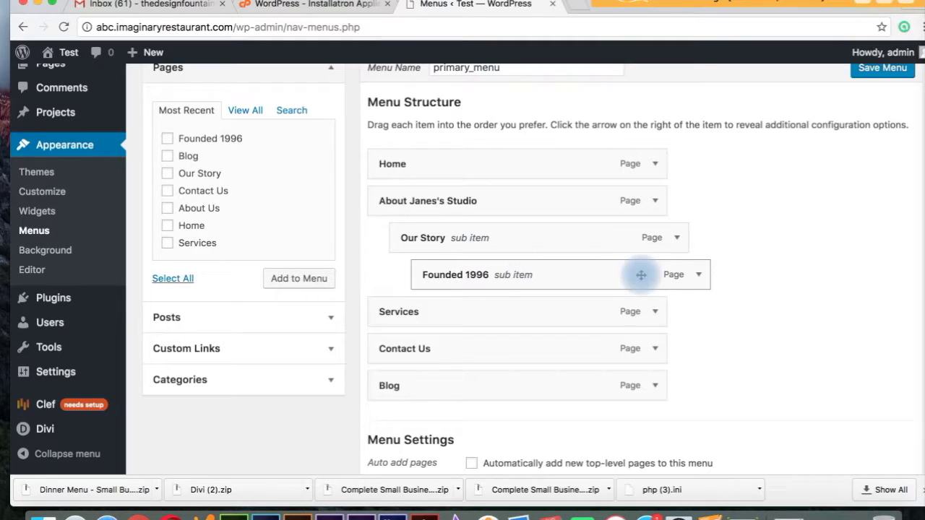
pyautogui.click(696, 275)
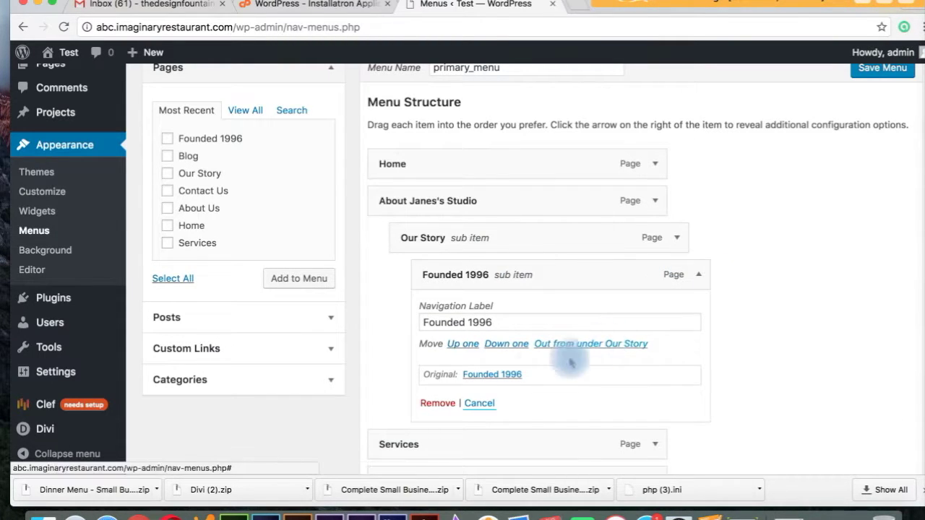
pyautogui.click(438, 403)
pyautogui.click(892, 77)
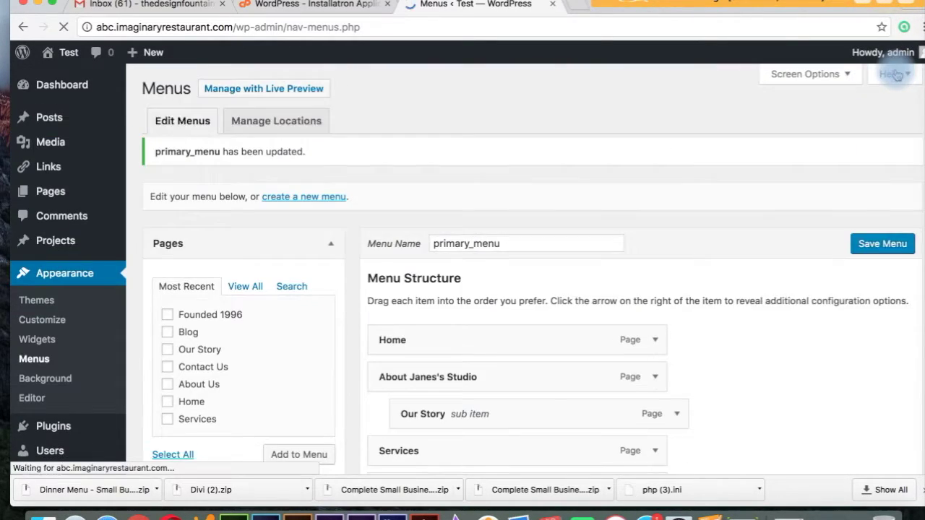
pyautogui.click(66, 29)
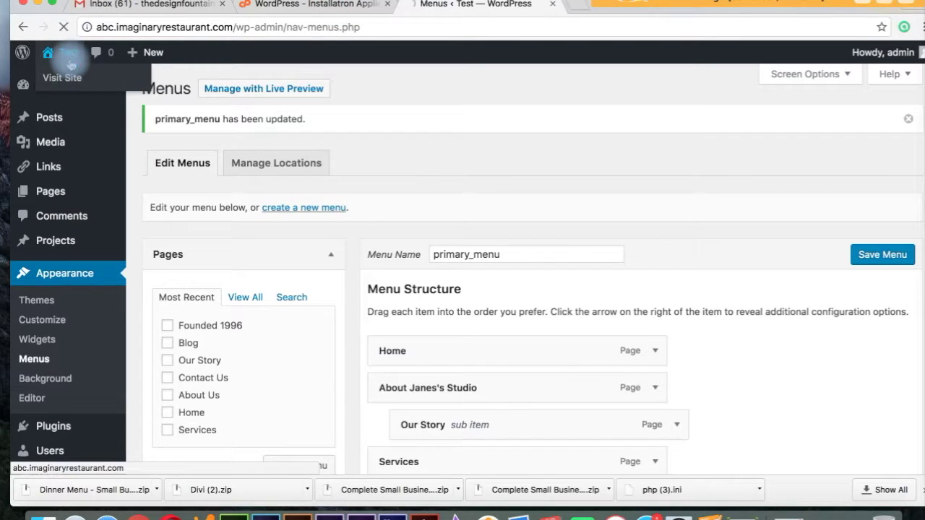